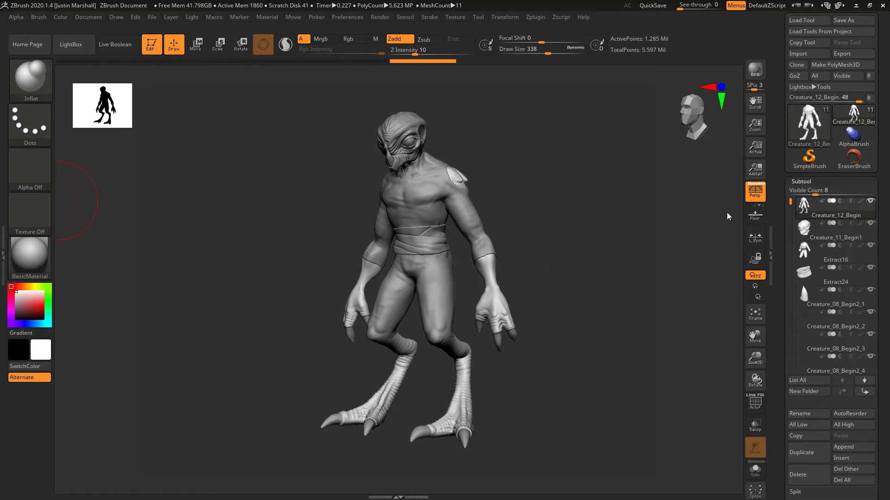
- In the Subtool Merge section, run MergeVisible to combine the creature's visible subtools into a new tool
scroll(782, 200, "up", 1)
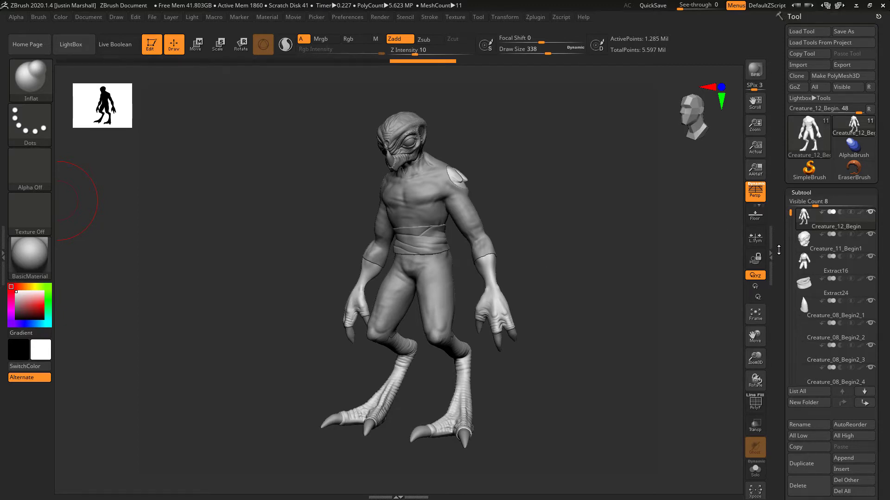
scroll(778, 250, "down", 5)
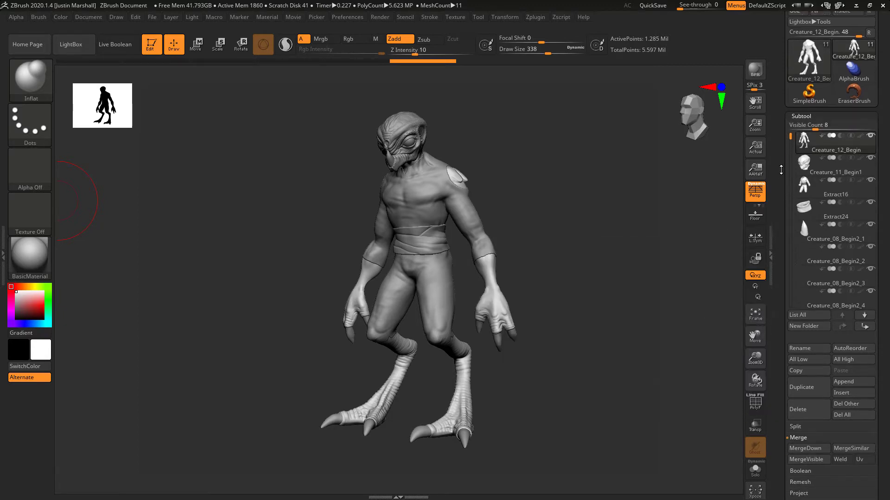
scroll(781, 170, "down", 5)
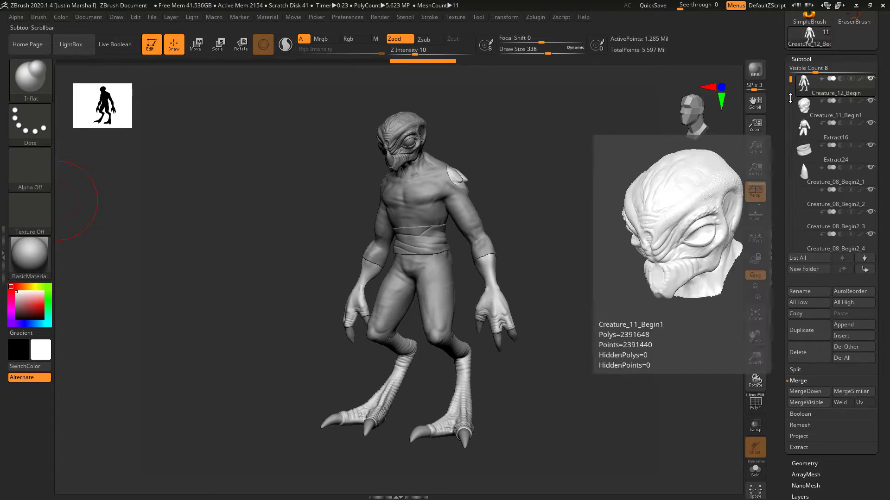
scroll(767, 166, "up", 5)
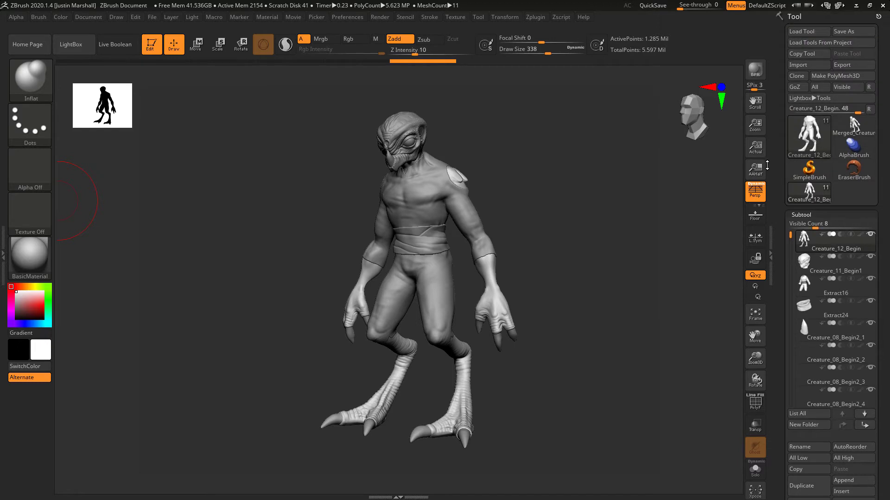
- Make Merged_Creature_12_Begin the active tool from the 3D Meshes tool list
left_click(810, 138)
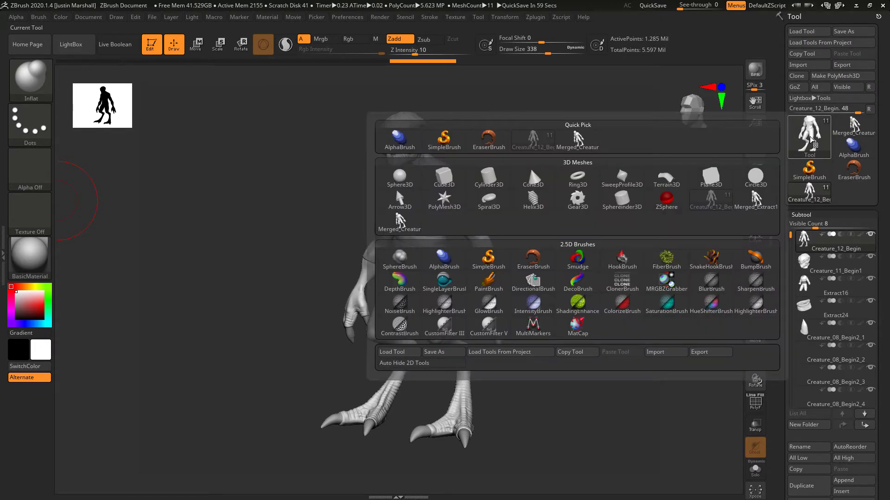
left_click(805, 148)
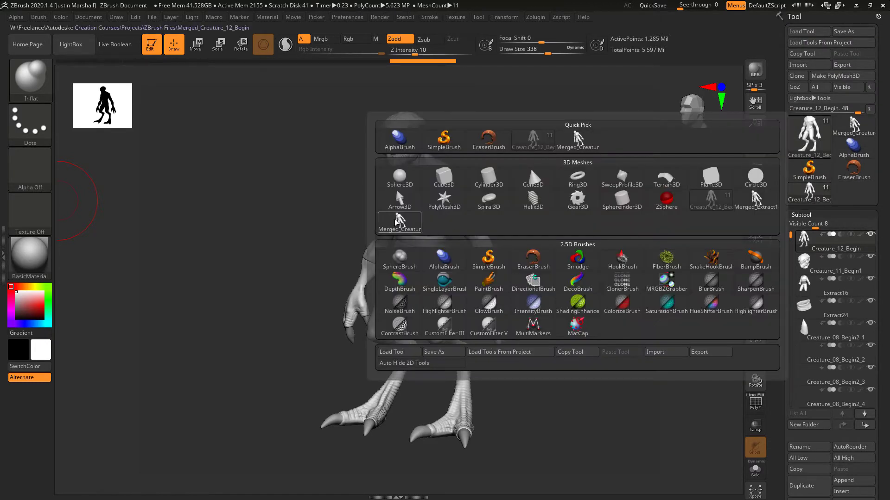
mouse_move(398, 222)
left_click(579, 142)
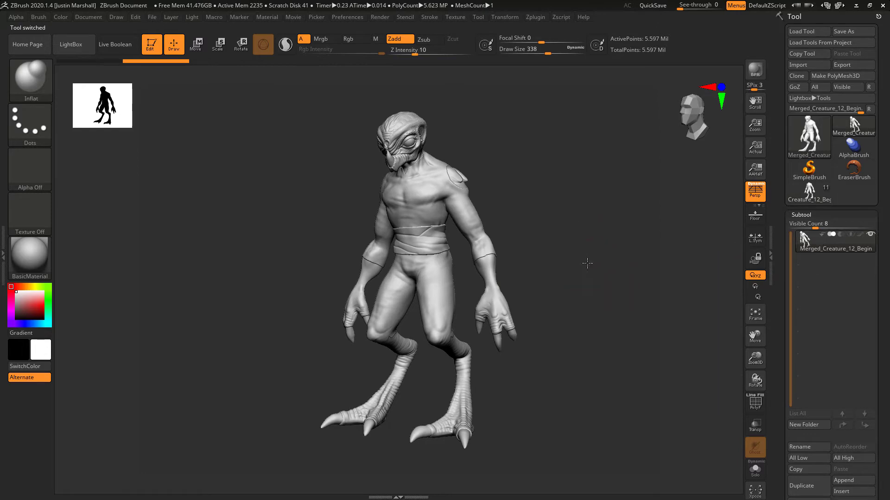
mouse_move(585, 262)
left_mouse_down()
mouse_move(606, 263)
mouse_move(596, 261)
left_mouse_up()
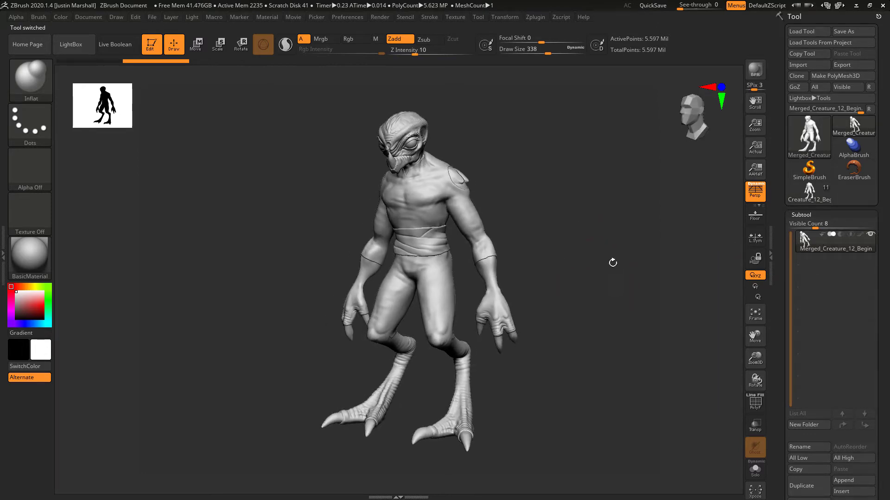
mouse_move(808, 242)
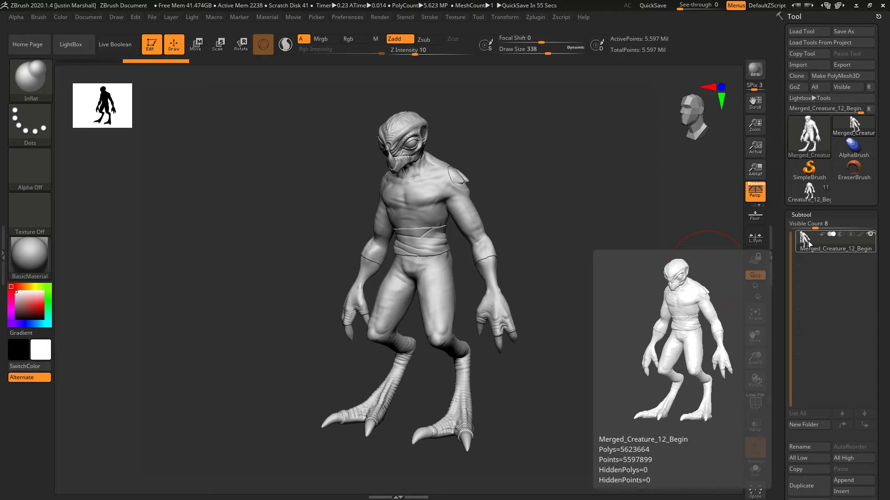
left_click_drag(564, 273, 571, 273)
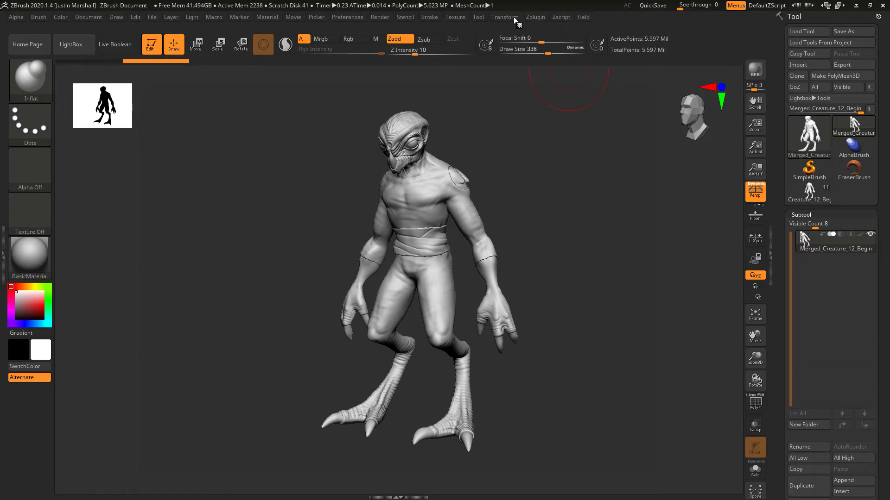
- In Decimation Master, enable Freeze borders and pre-process the current merged creature mesh
left_click(535, 17)
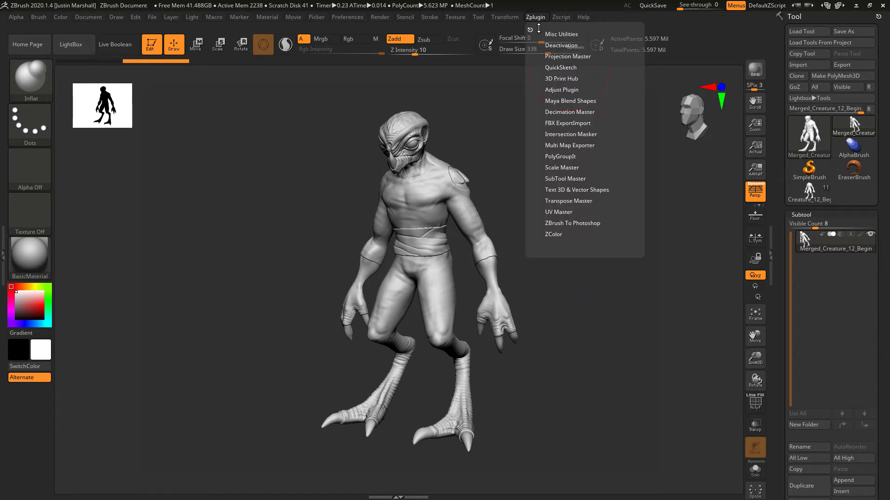
left_click(573, 113)
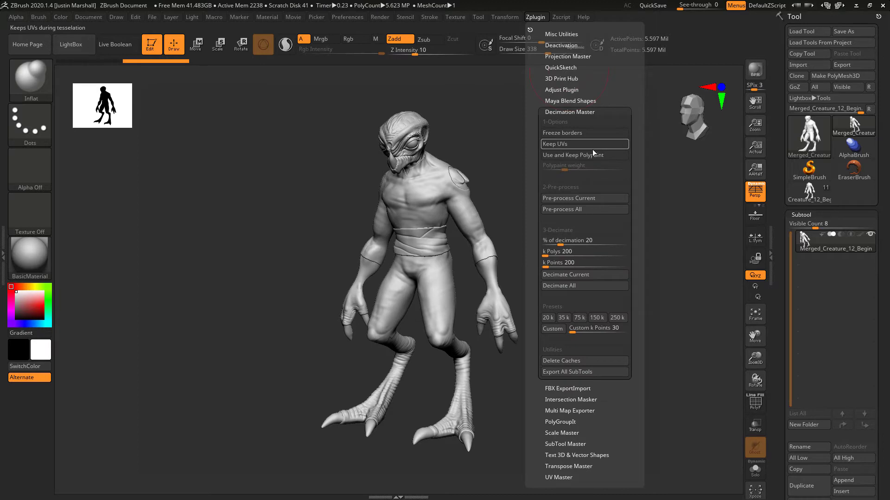
left_click(580, 134)
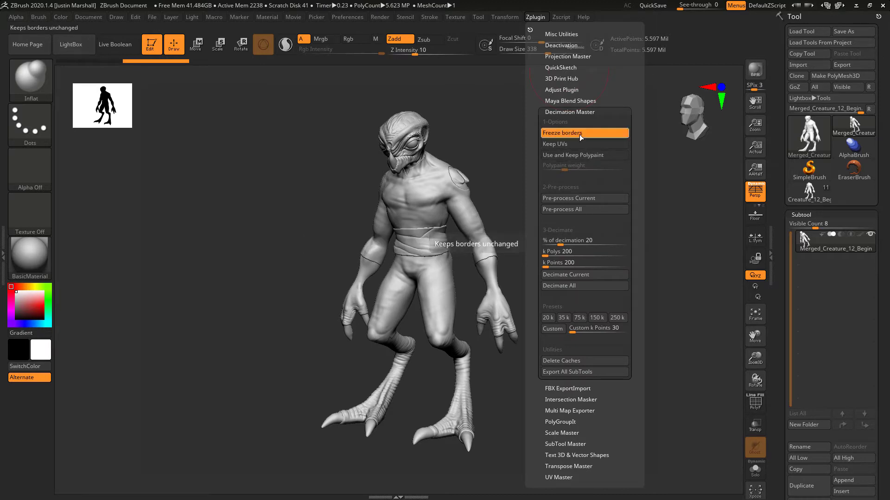
left_click(573, 198)
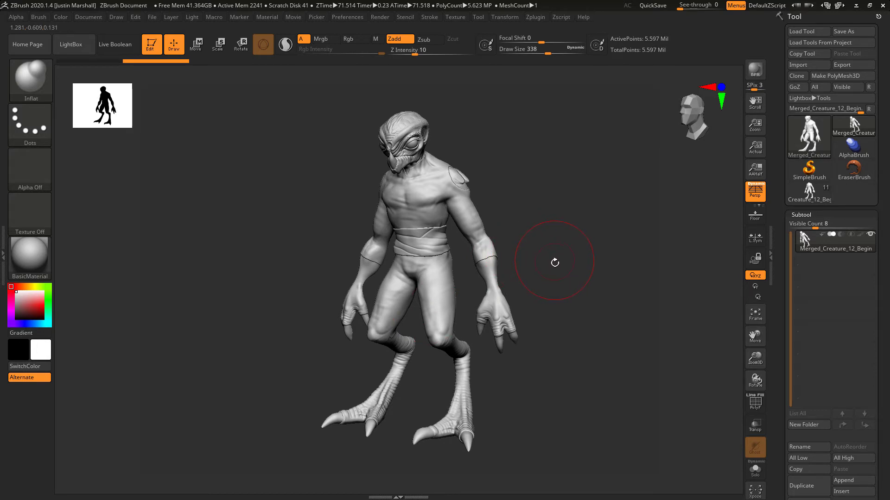
left_click(537, 18)
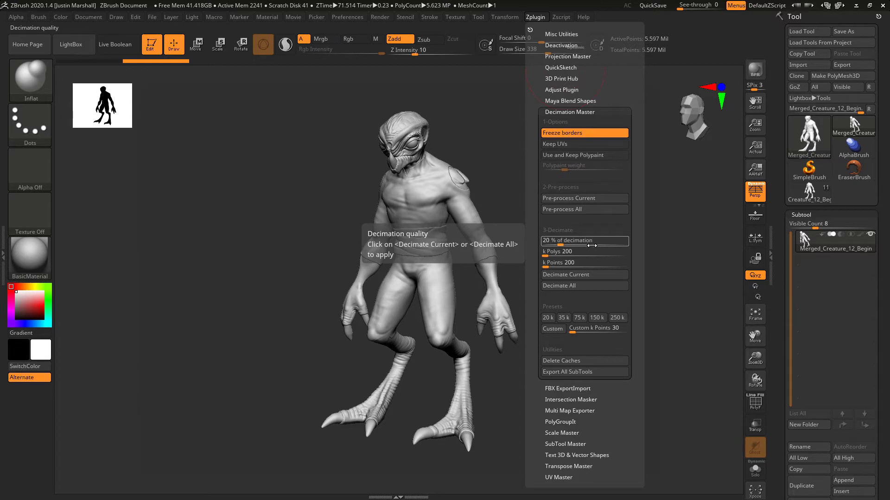
- Decimate the merged creature at 20%, to about 1.119 million points, and orbit to inspect it
left_click(574, 277)
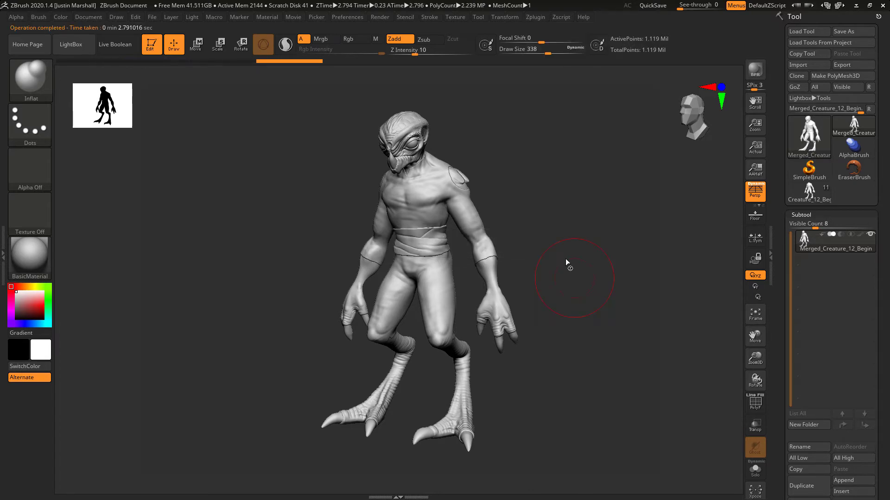
mouse_move(832, 248)
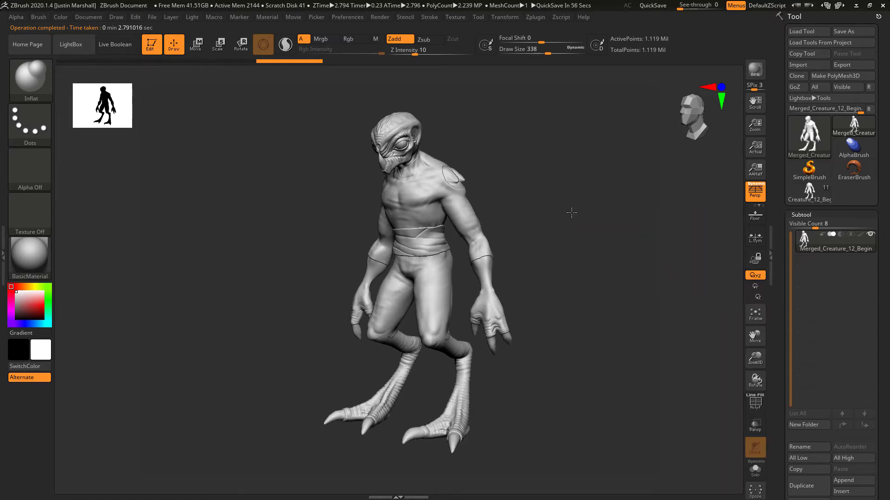
left_click_drag(571, 213, 555, 184)
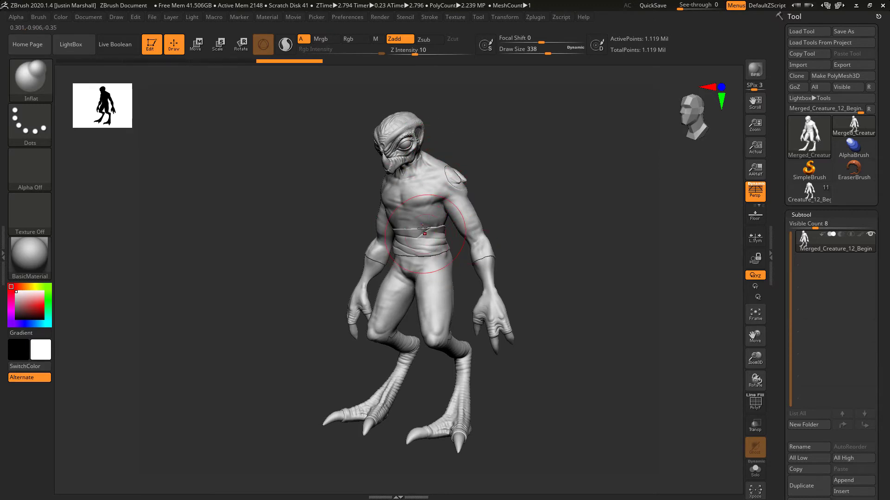
left_click(536, 17)
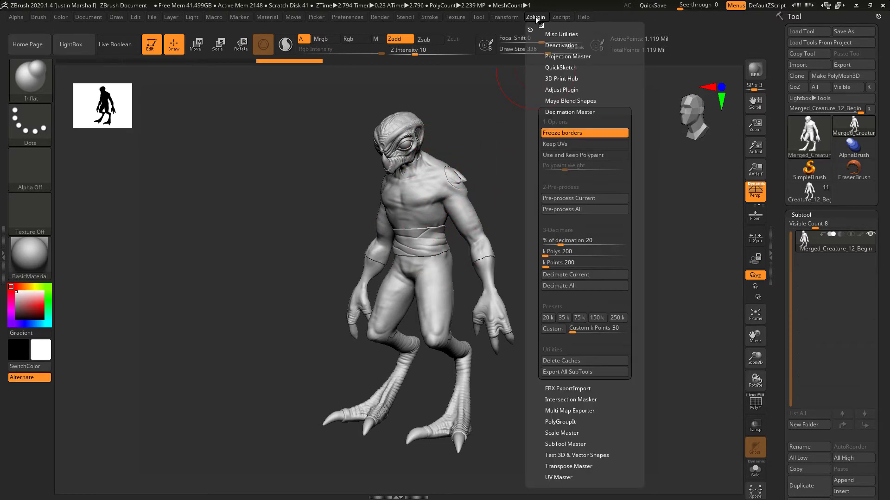
- Set the decimation percentage to 10 and decimate again, leaving 559,789 points
left_click(573, 240)
type("10")
key("Return")
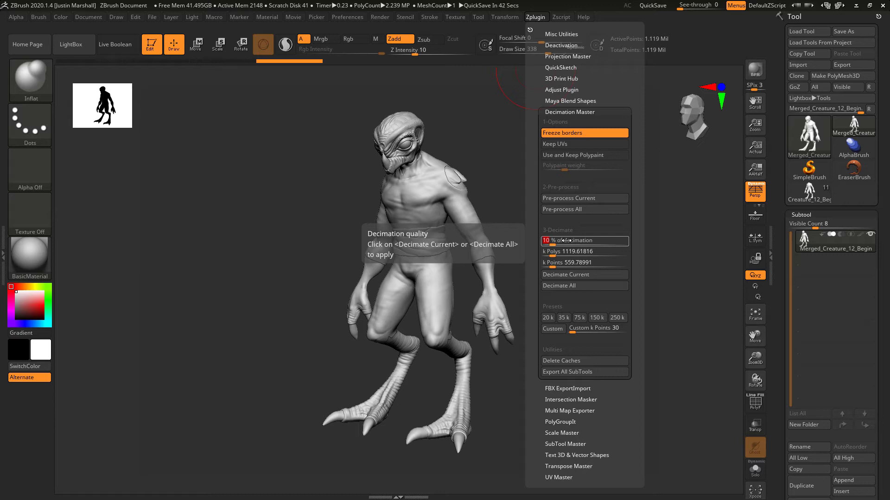
left_click(584, 276)
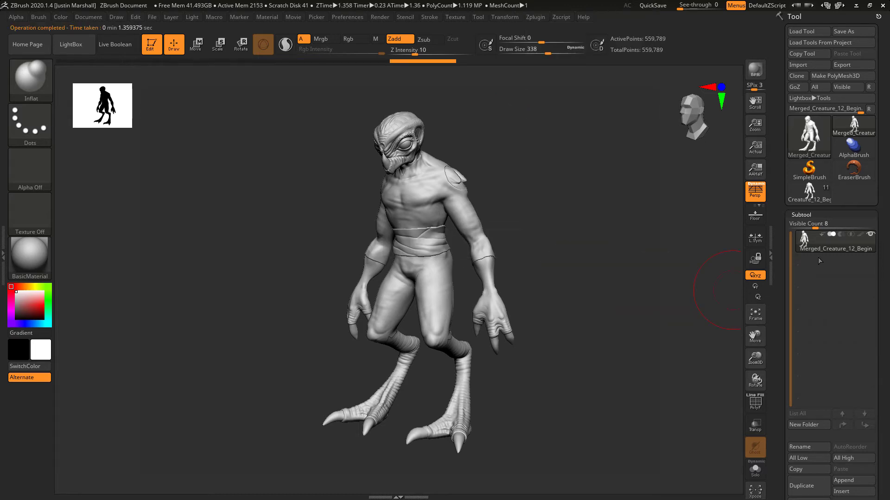
mouse_move(816, 250)
left_click(532, 17)
- Decimate at 5% down to 279,894 points, then turn the creature to face the front
left_click(576, 241)
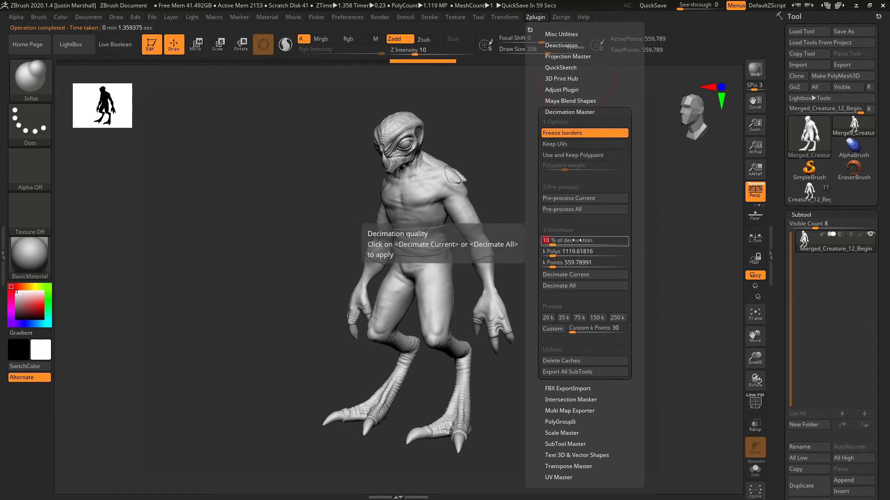
type("5")
key("Return")
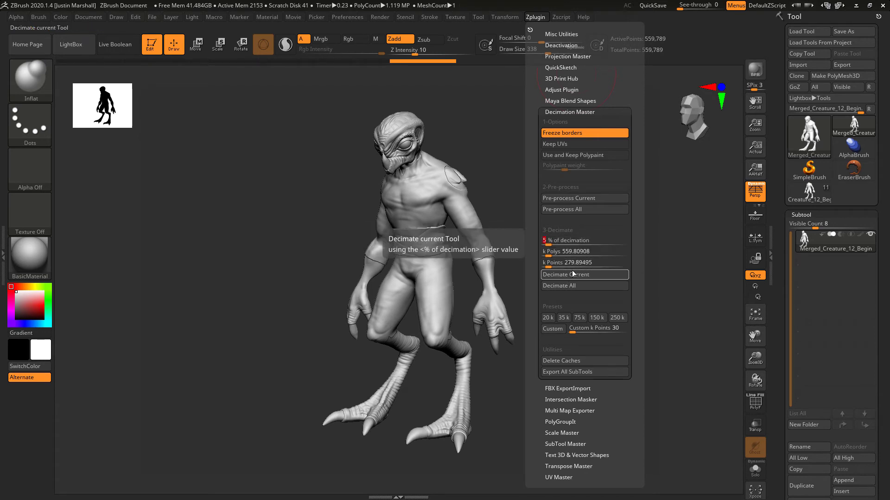
left_click(573, 274)
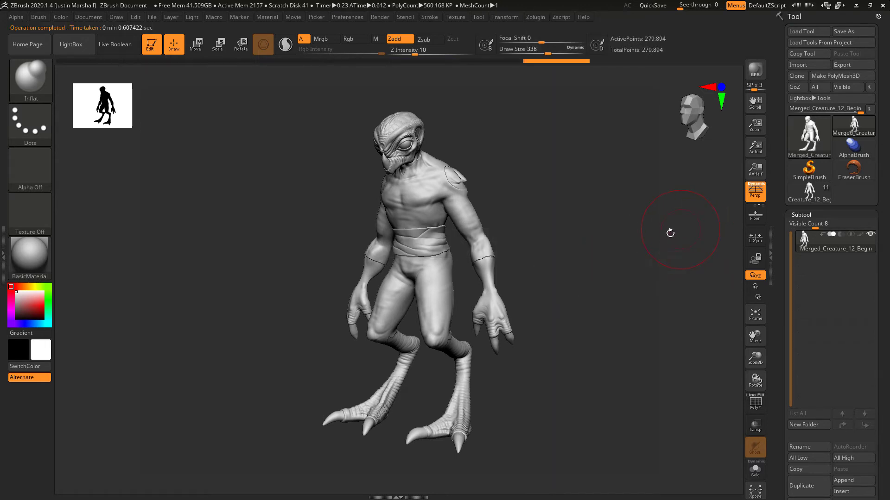
mouse_move(820, 247)
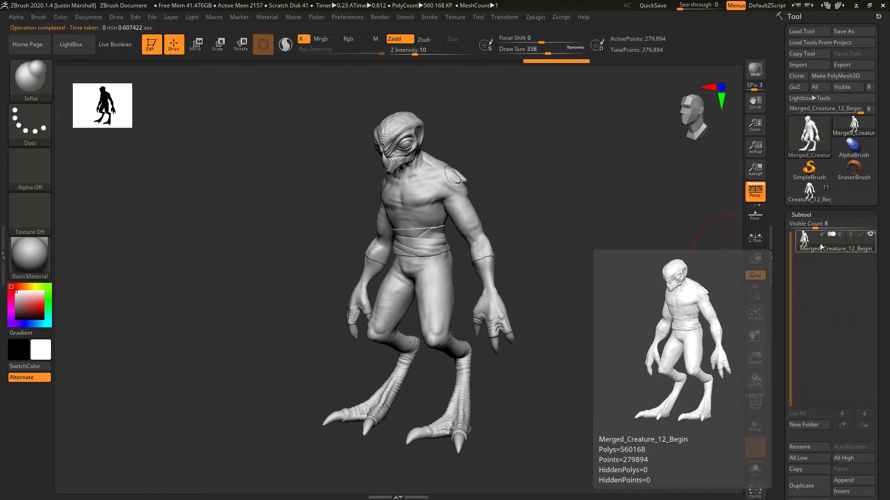
left_click_drag(572, 238, 606, 229)
left_click(536, 16)
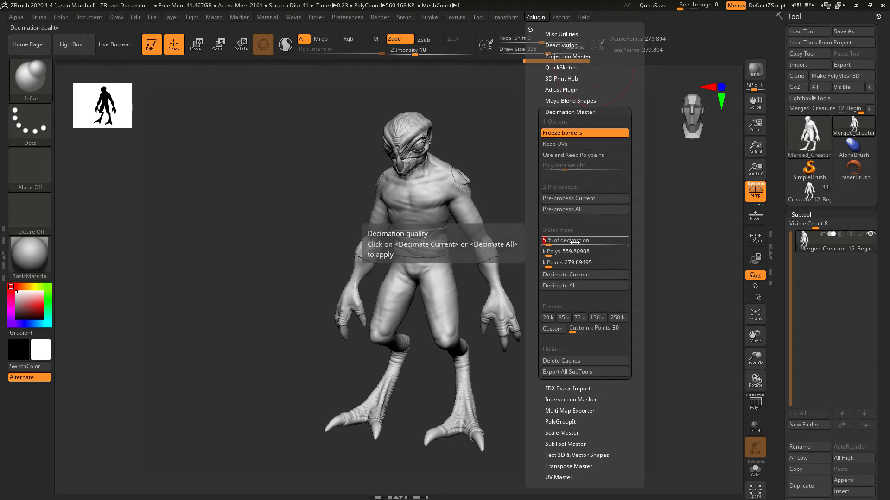
- Try a 2% decimation pass, reducing the creature to about 111,957 points
type("2")
key("Return")
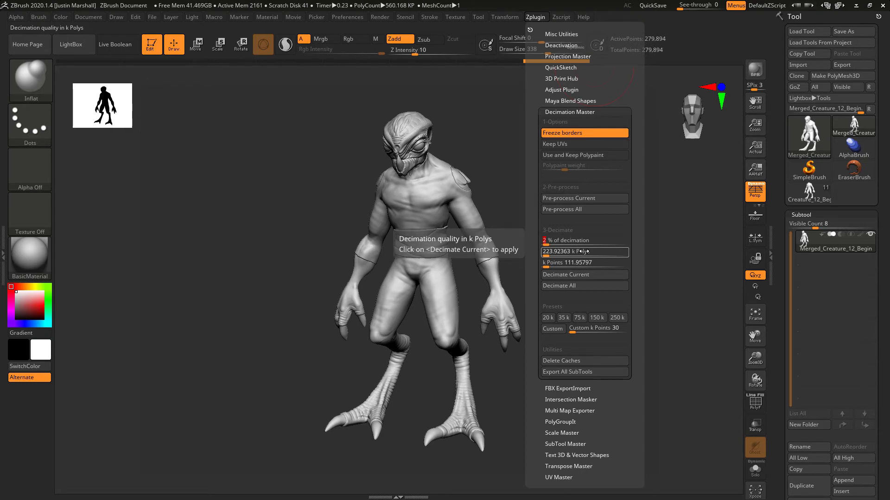
left_click(566, 274)
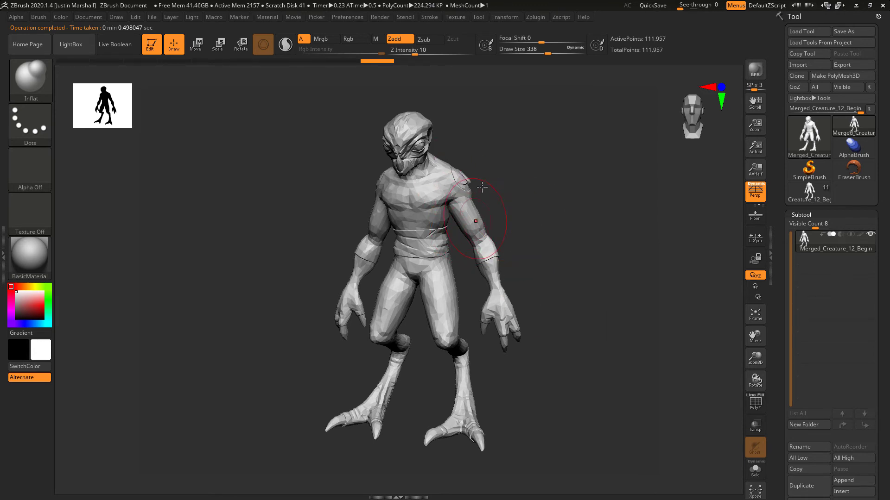
left_click_drag(552, 221, 552, 214)
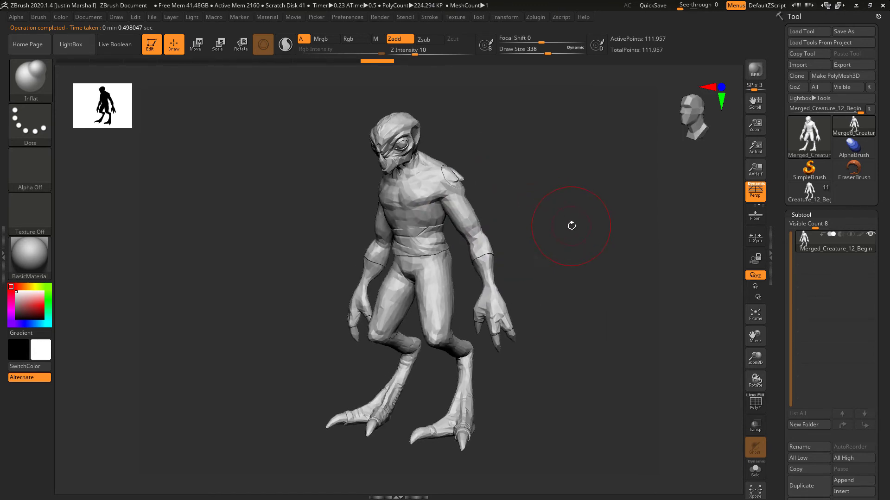
- Return the creature to 279,894 points at its highest level and snap to a straight front view
key("ctrl")
key("d")
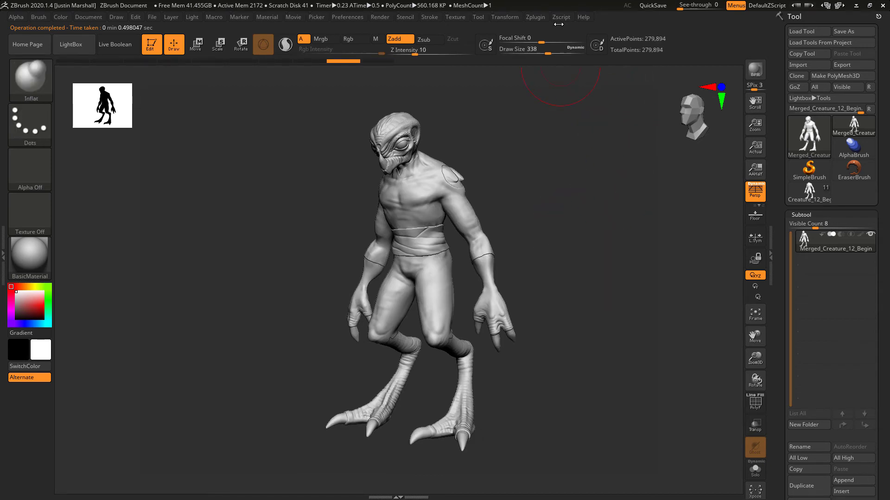
left_click_drag(606, 201, 754, 249, "shift")
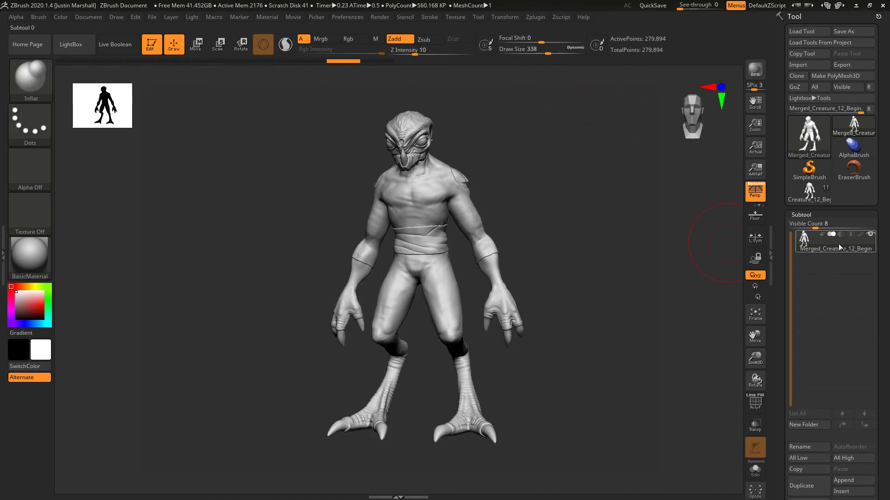
mouse_move(838, 243)
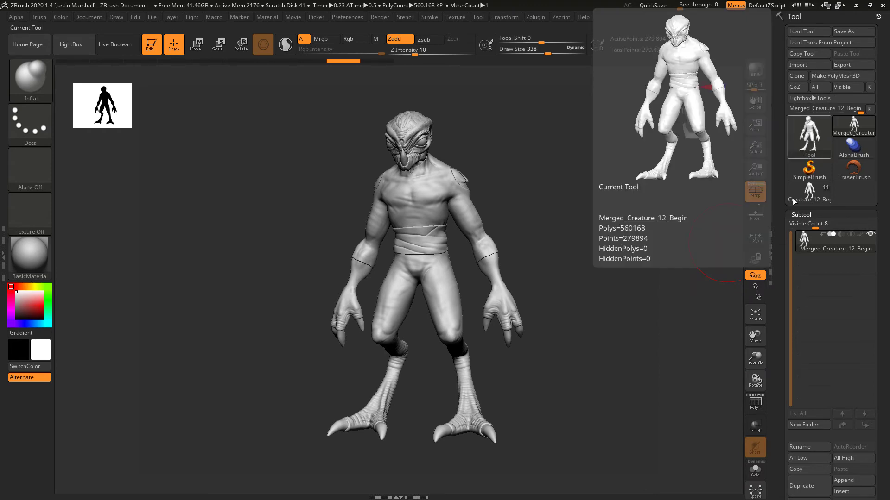
left_click_drag(776, 360, 814, 189)
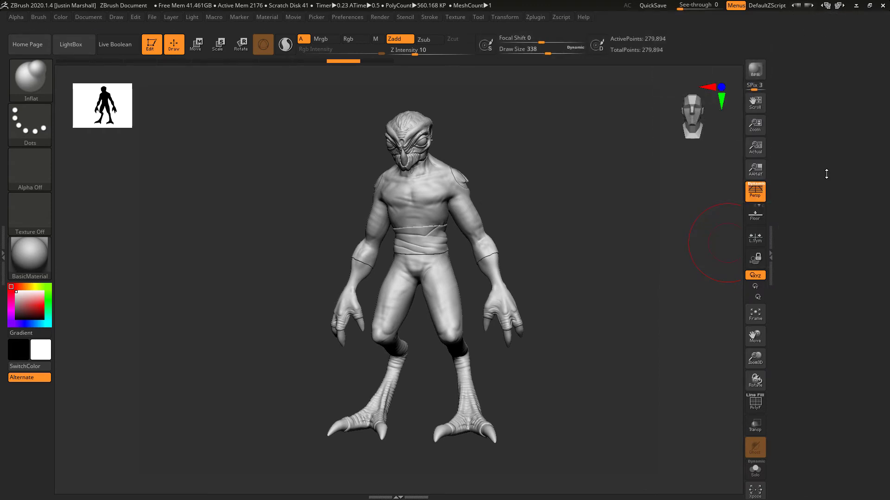
left_click(800, 129)
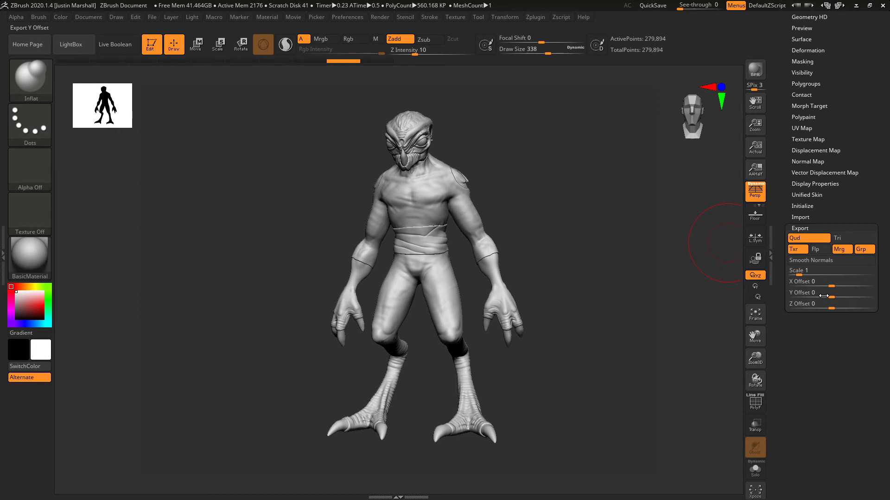
- Turn off Grp and export the creature as creatureTemplate.obj into the ZBrush Files folder
left_click(865, 249)
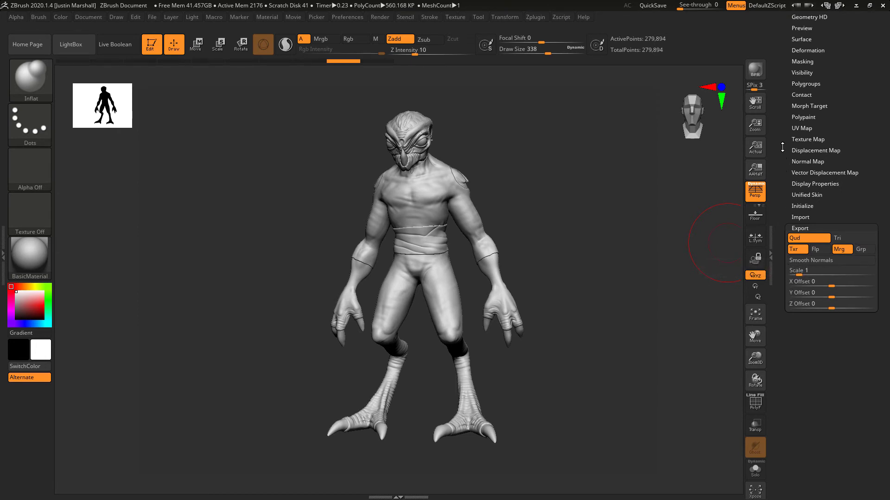
scroll(841, 259, "up", 1)
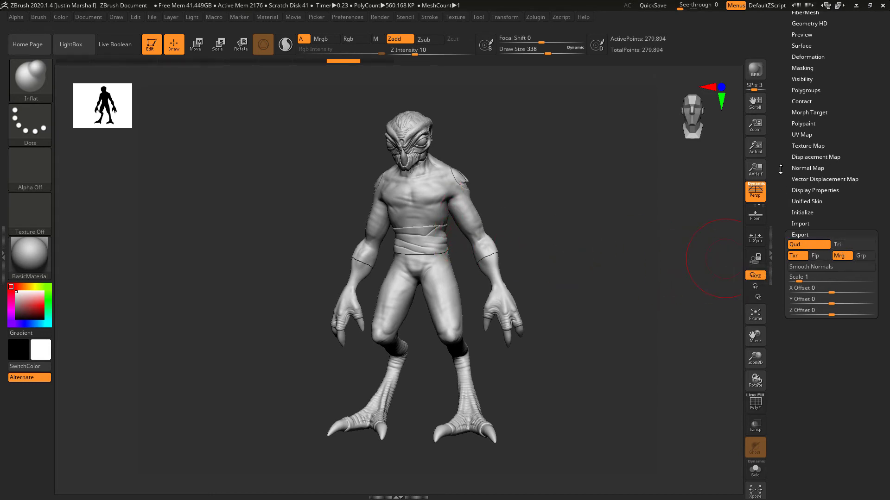
scroll(797, 139, "up", 5)
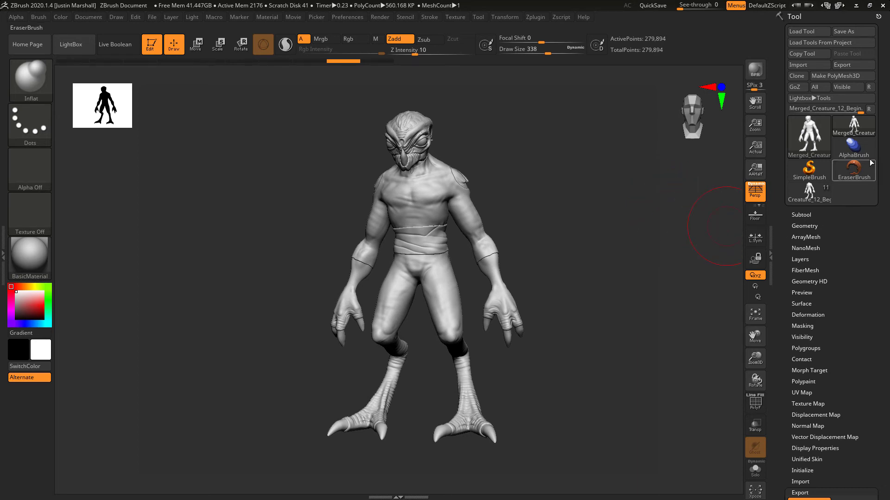
left_click(847, 66)
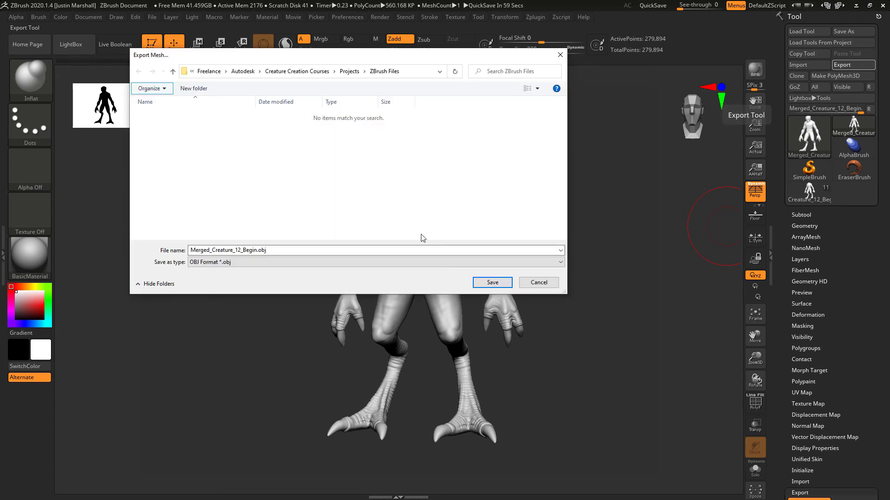
double_click(232, 249)
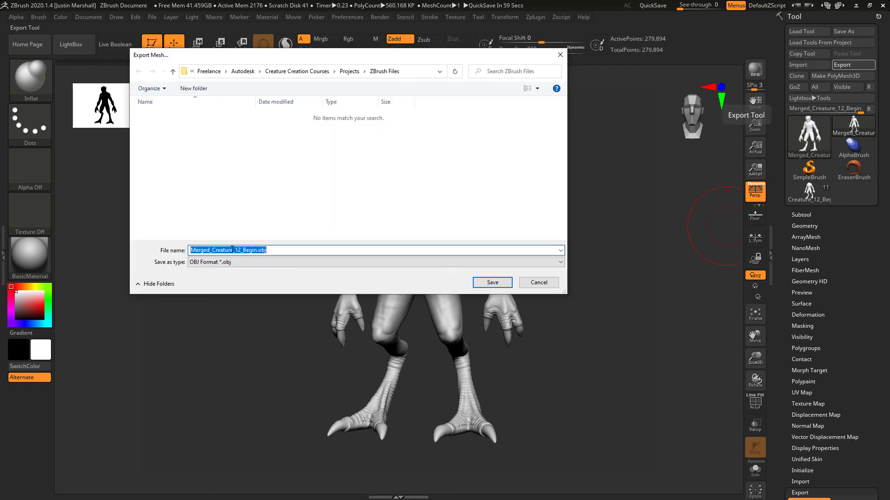
double_click(257, 251)
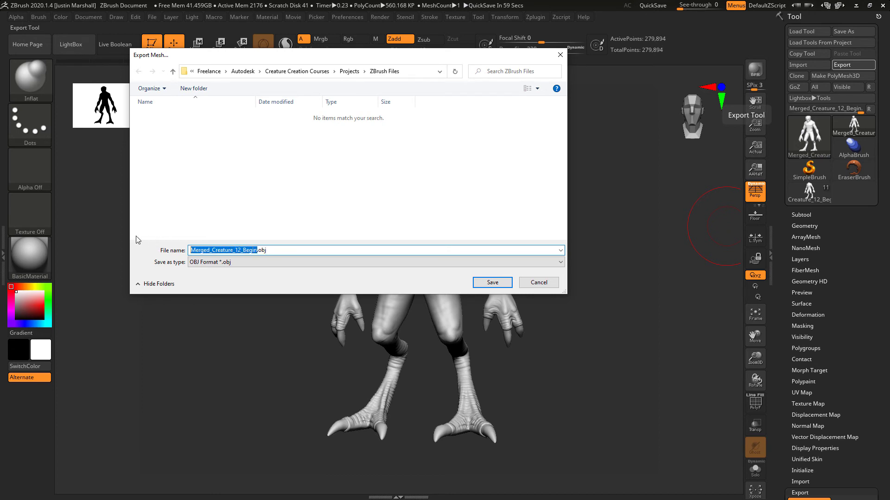
type("creature")
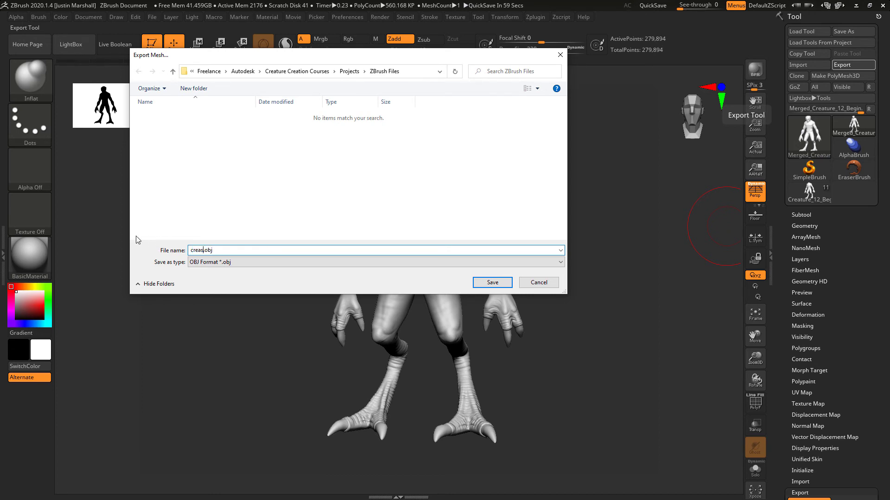
type("Template")
left_click(489, 283)
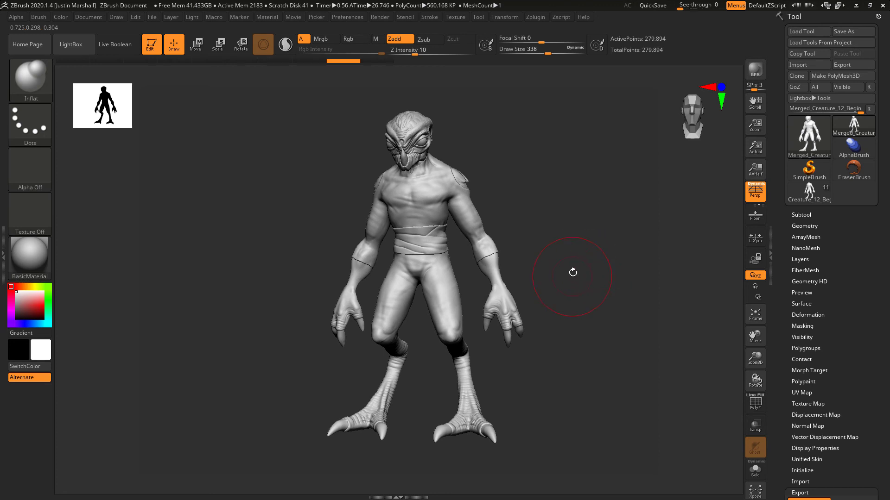
- Switch back to the original 8-subtool Creature_12_Begin tool and turn it to a front view
left_click_drag(573, 270, 570, 269)
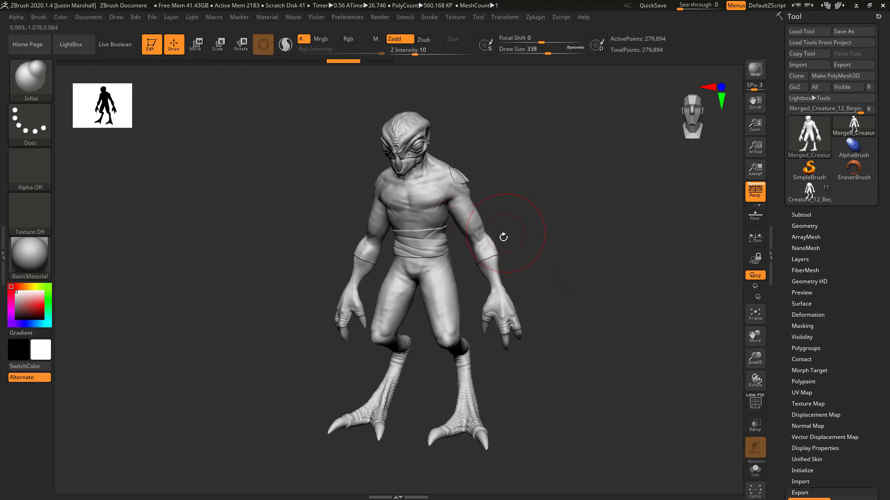
left_click(802, 215)
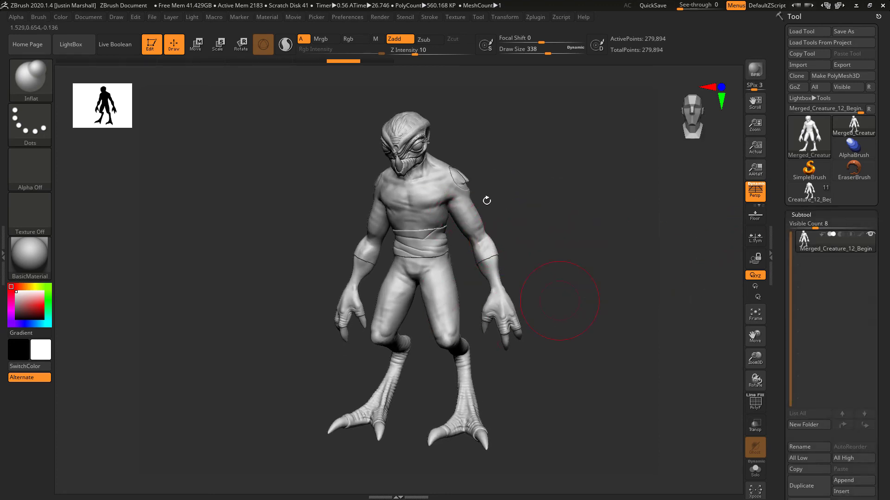
left_click(813, 135)
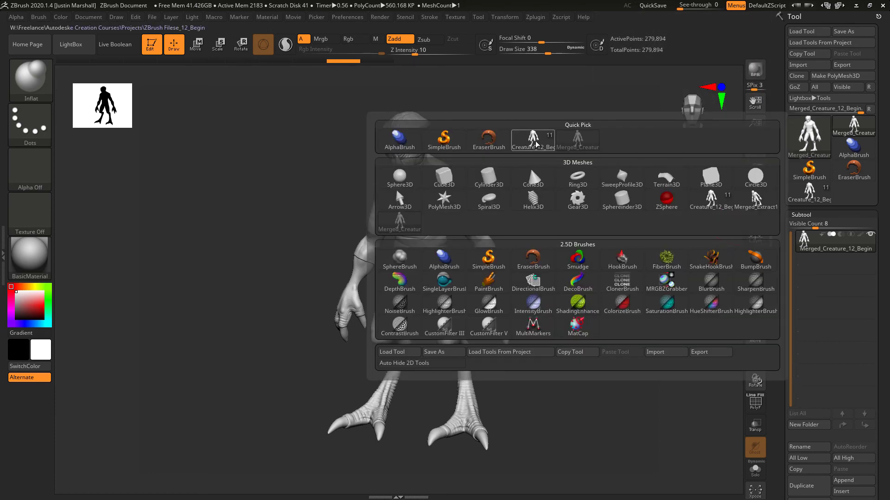
left_click(530, 162)
left_click_drag(598, 288, 677, 281)
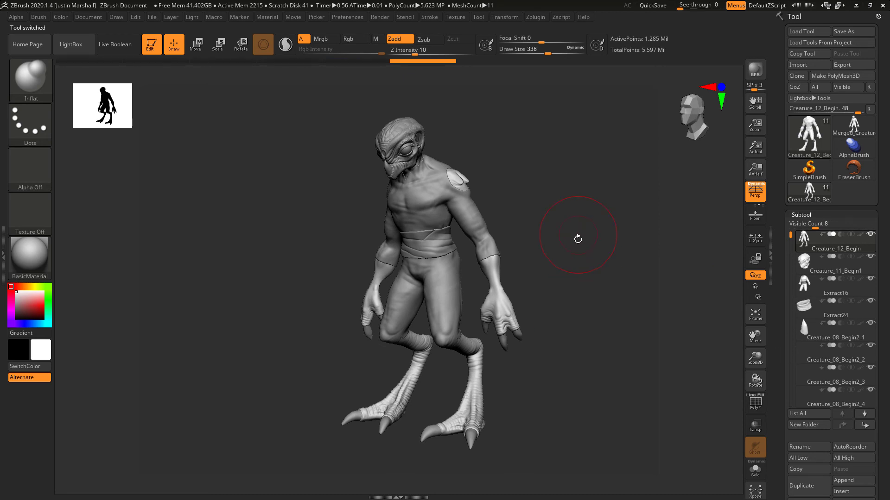
left_click_drag(588, 250, 587, 246, "shift")
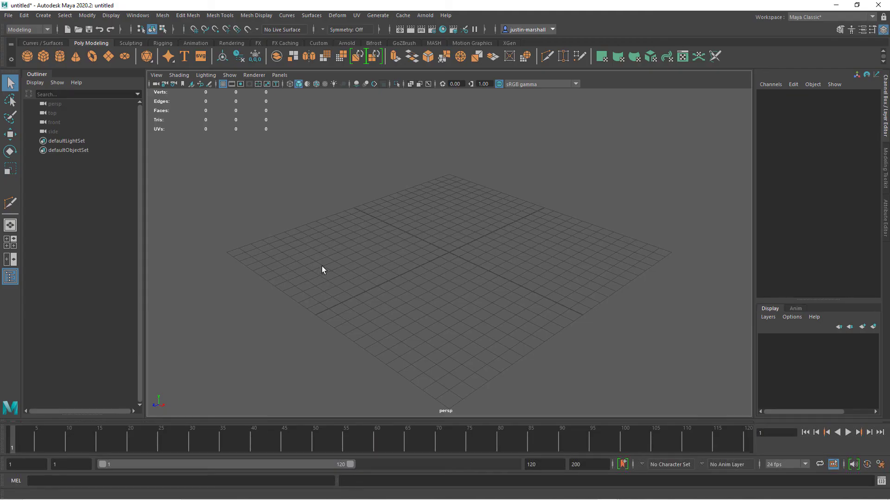
- Import creatureTemplate.OBJ into the Maya scene through File > Import
left_click(7, 16)
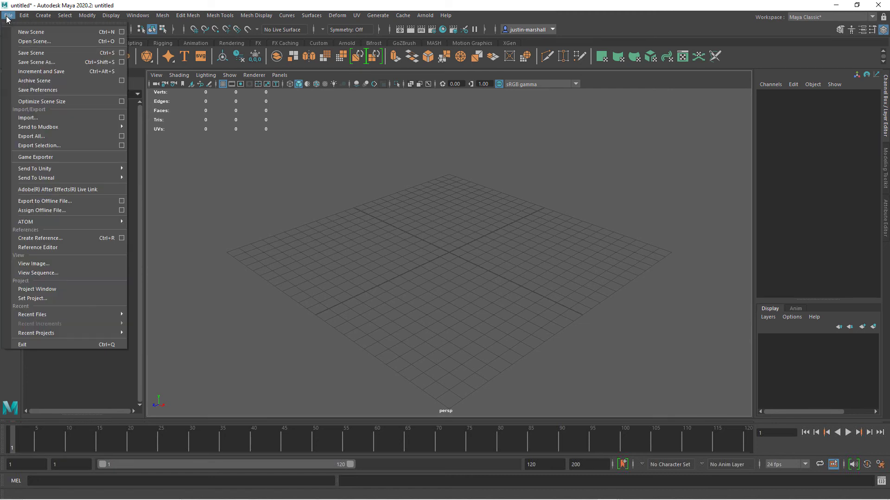
left_click(52, 118)
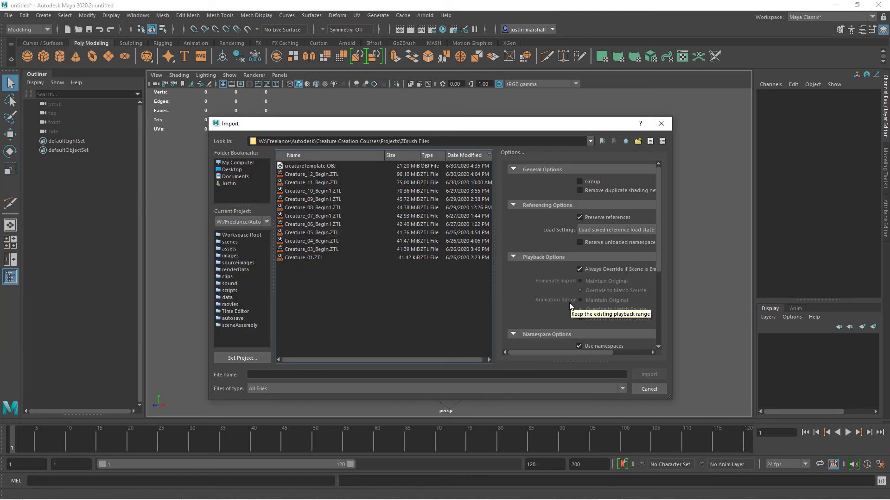
left_click(323, 167)
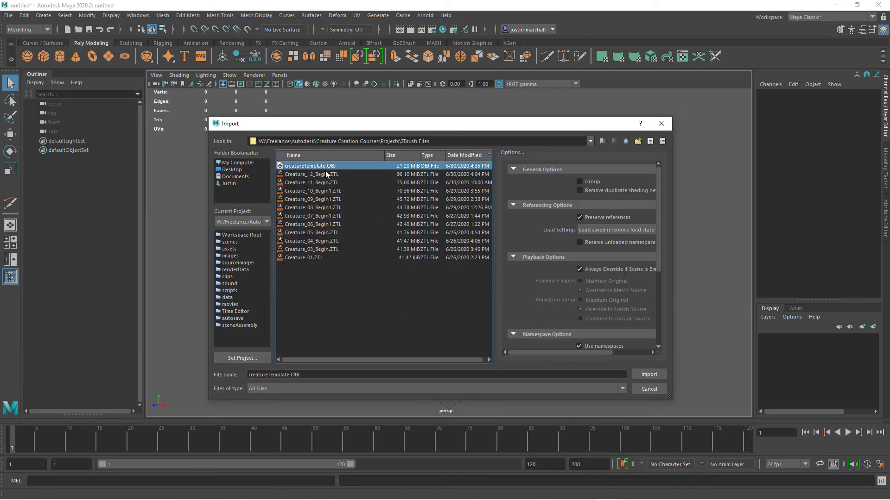
left_click(651, 374)
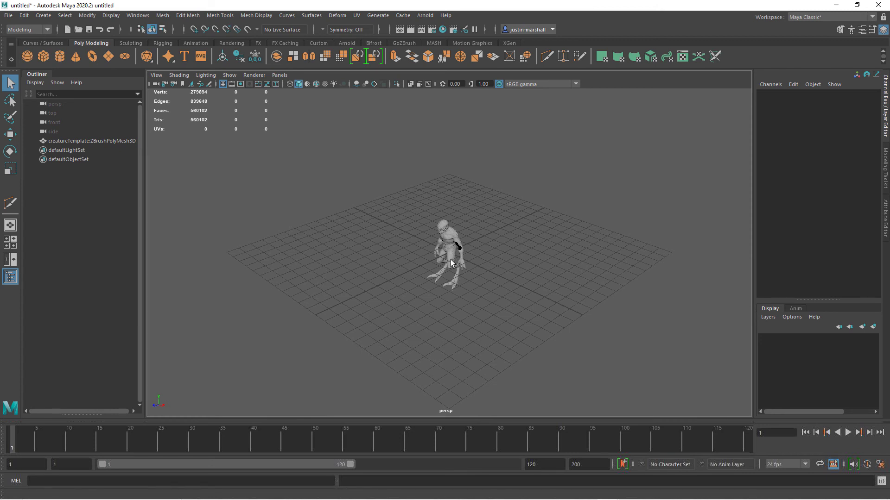
- Select and frame the imported creature, then orbit in close to inspect the dark patches on its arm
left_click(450, 253)
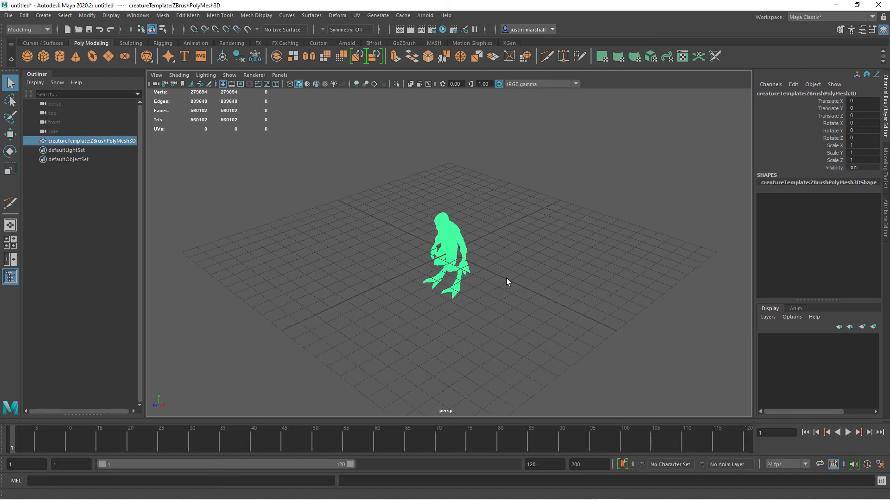
key("f")
left_click_drag(508, 272, 478, 278, "alt")
scroll(540, 236, "up", 2)
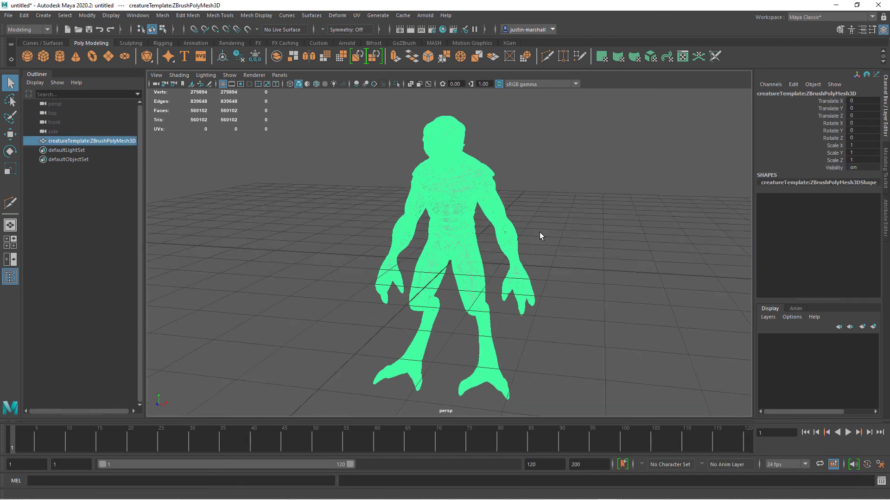
scroll(562, 260, "up", 5)
left_click_drag(568, 239, 390, 283, "alt")
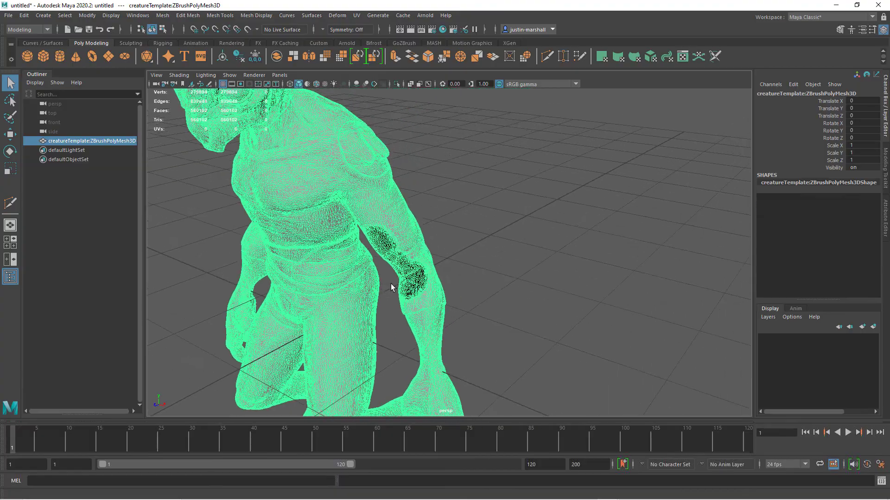
scroll(632, 302, "up", 5)
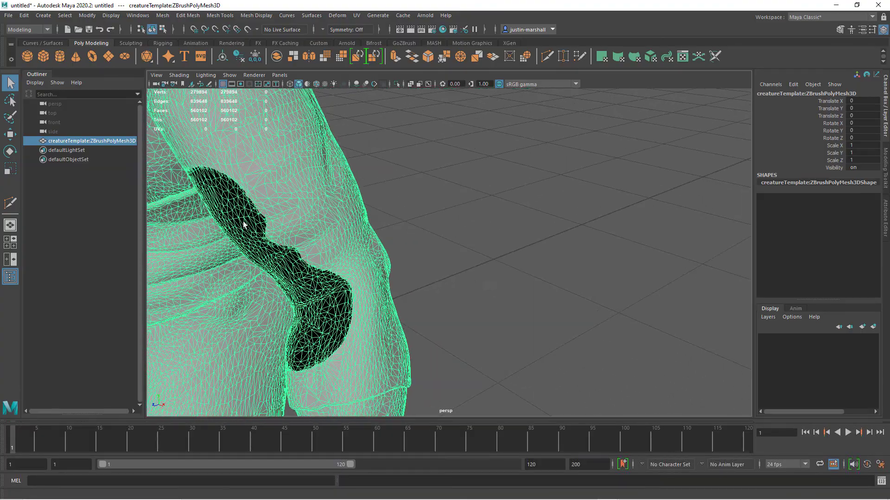
left_click_drag(243, 237, 222, 206, "alt")
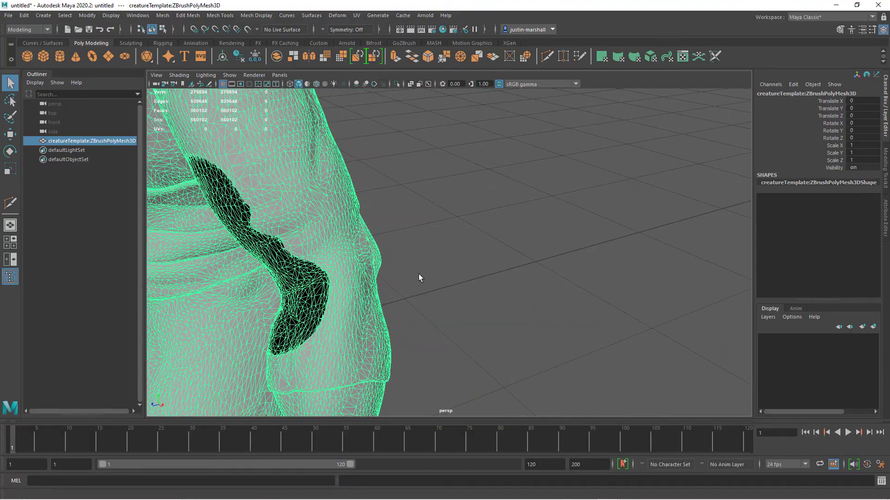
scroll(418, 276, "down", 6)
- Turn on Two Sided Lighting in the viewport, then orbit back to a frontal view of the whole creature
left_click(230, 76)
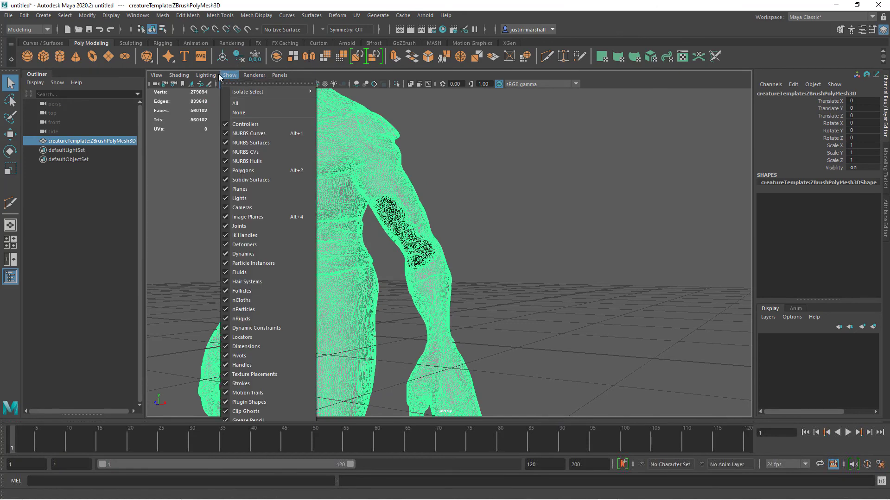
left_click(232, 141)
left_click(598, 277)
right_click_drag(598, 277, 415, 258, "alt")
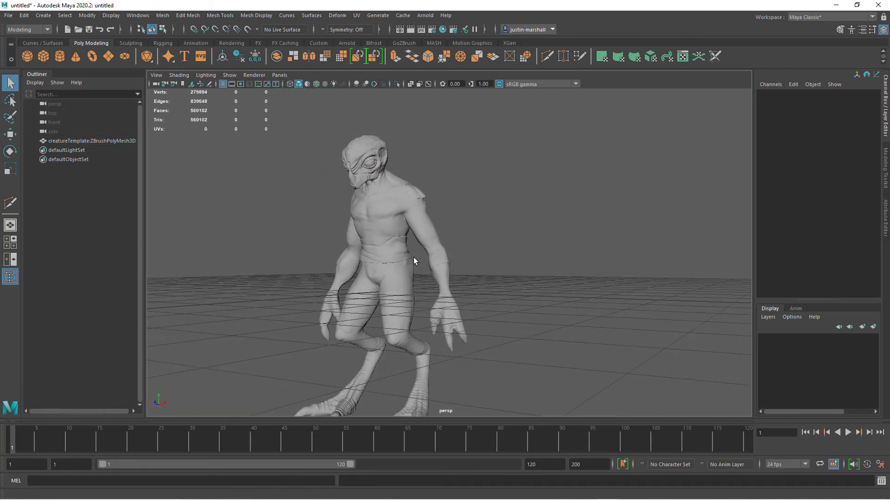
left_click_drag(415, 258, 483, 232, "alt")
right_click_drag(482, 232, 475, 251, "alt")
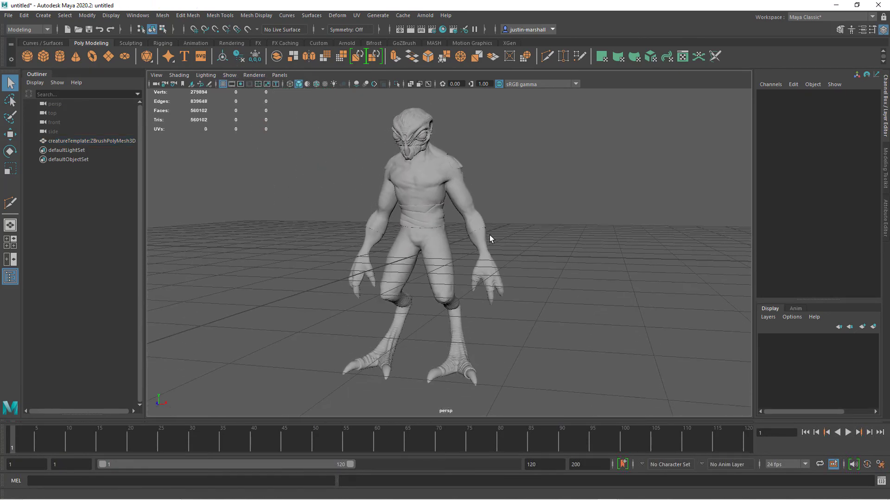